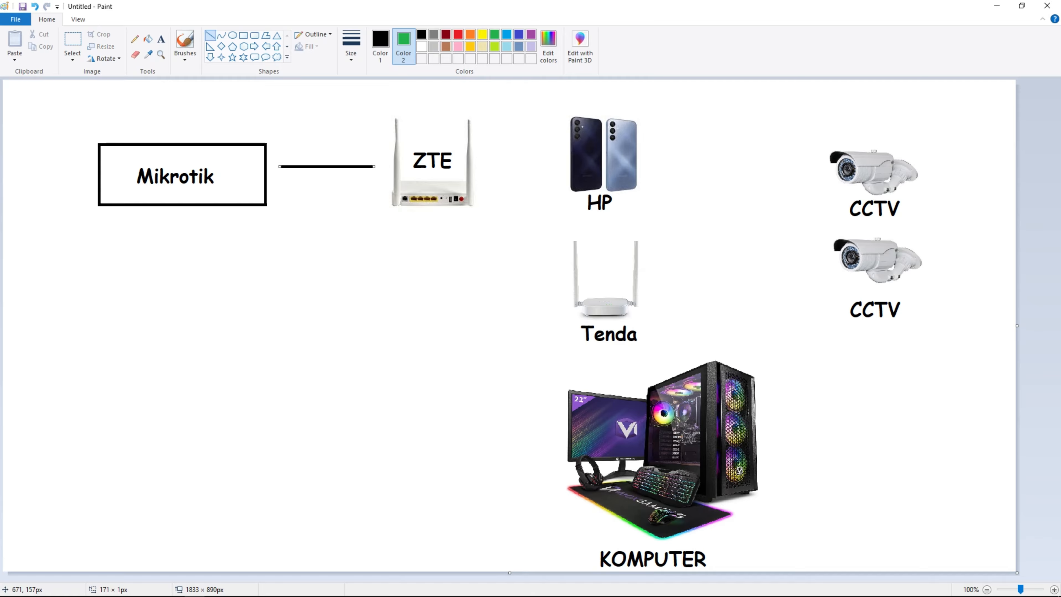
Step: Draw black connection lines from the ZTE router to the Tenda router, the KOMPUTER and the HP phones in the network diagram
left_click_drag(447, 214, 565, 292)
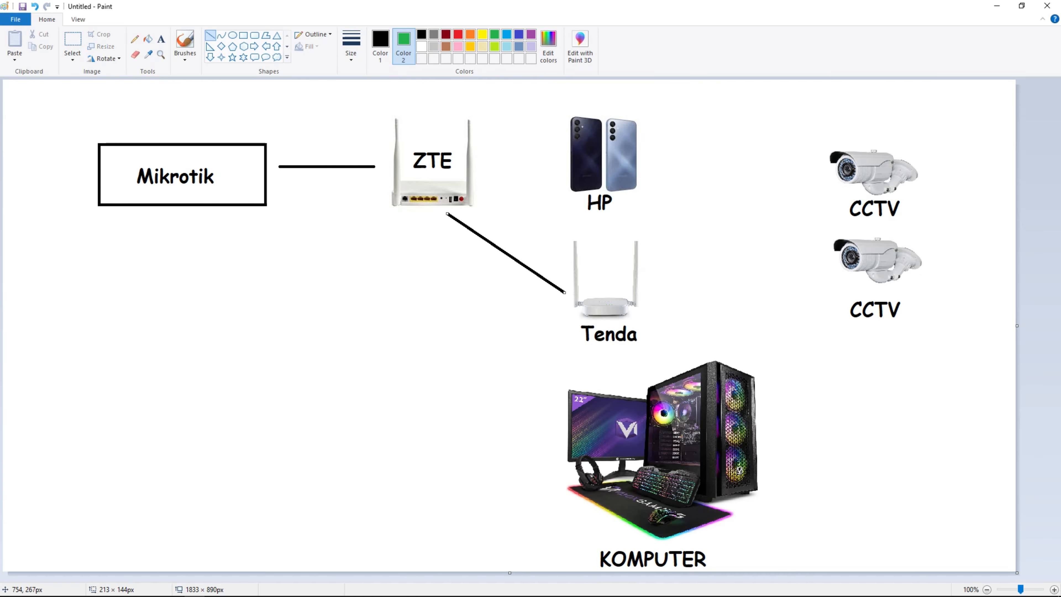
left_click_drag(430, 216, 555, 422)
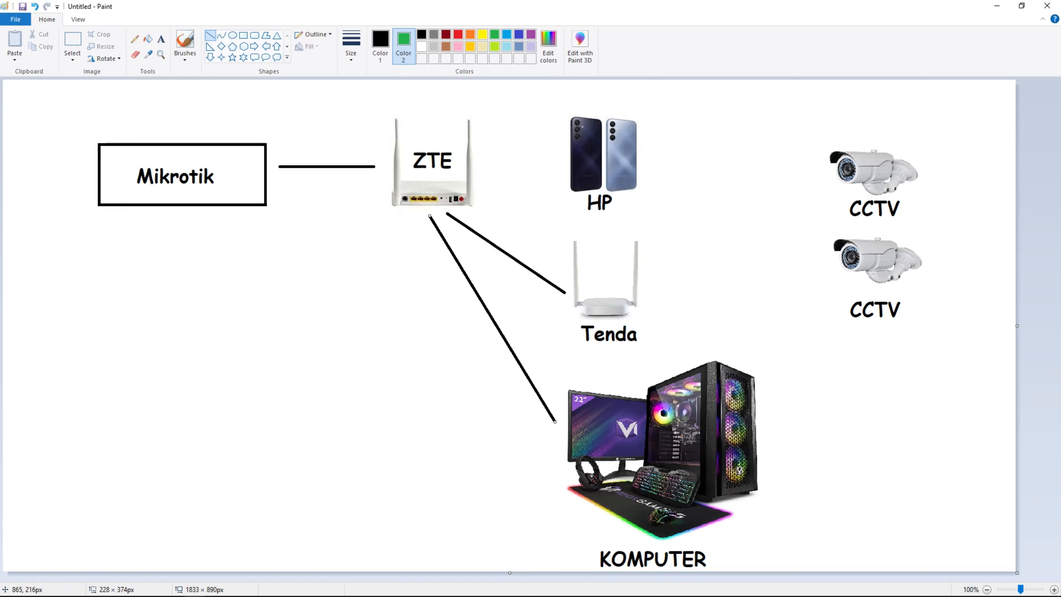
left_click_drag(482, 199, 555, 154)
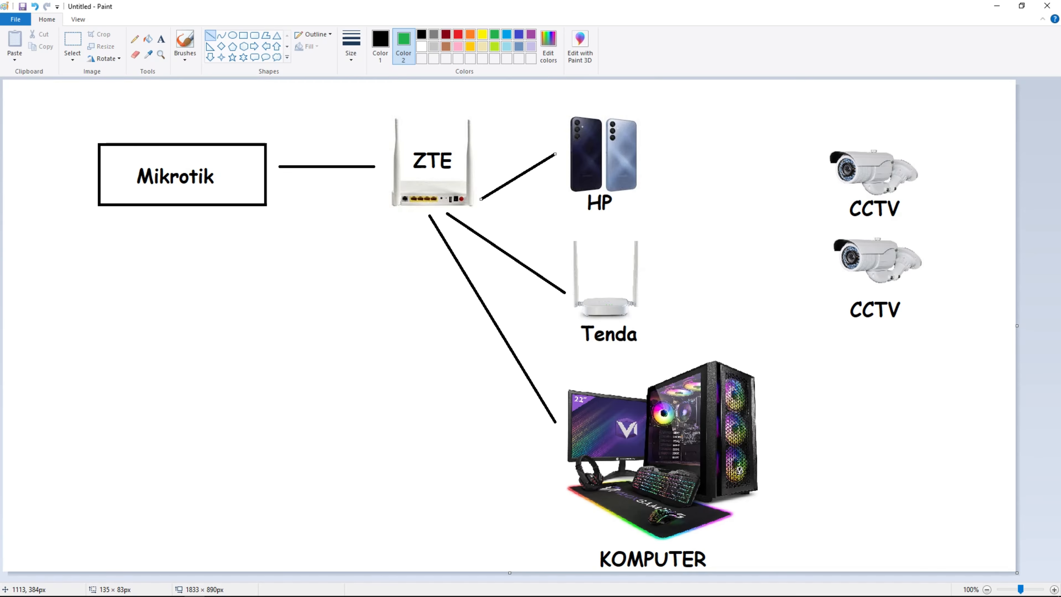
Step: Draw connection lines from the Tenda router to the HP phones and to both CCTV cameras
left_click_drag(618, 292, 625, 201)
left_click_drag(638, 290, 809, 179)
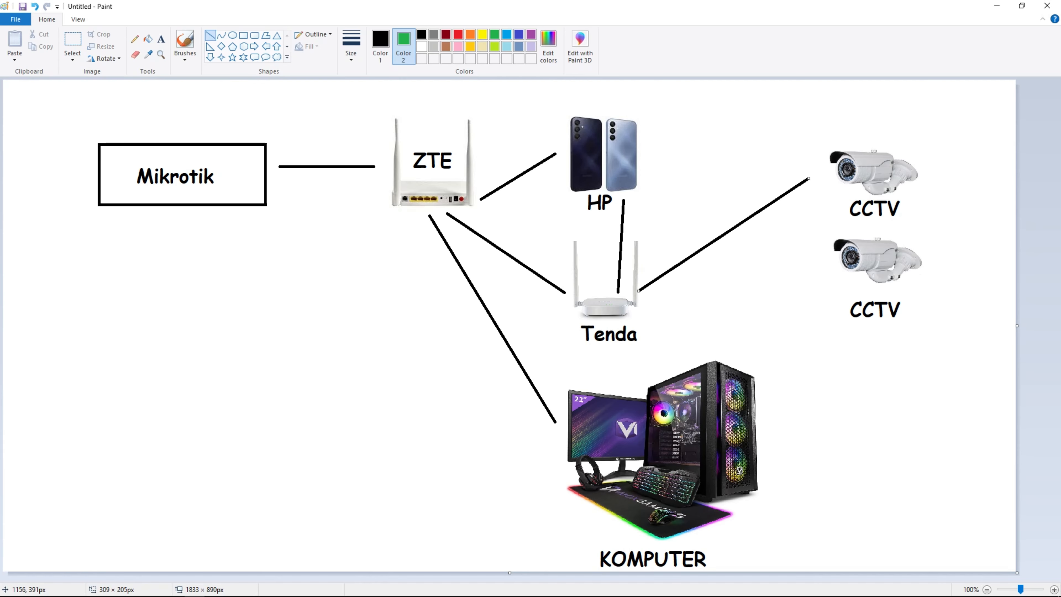
mouse_move(638, 290)
left_mouse_down()
mouse_move(652, 305)
mouse_move(832, 274)
left_mouse_up()
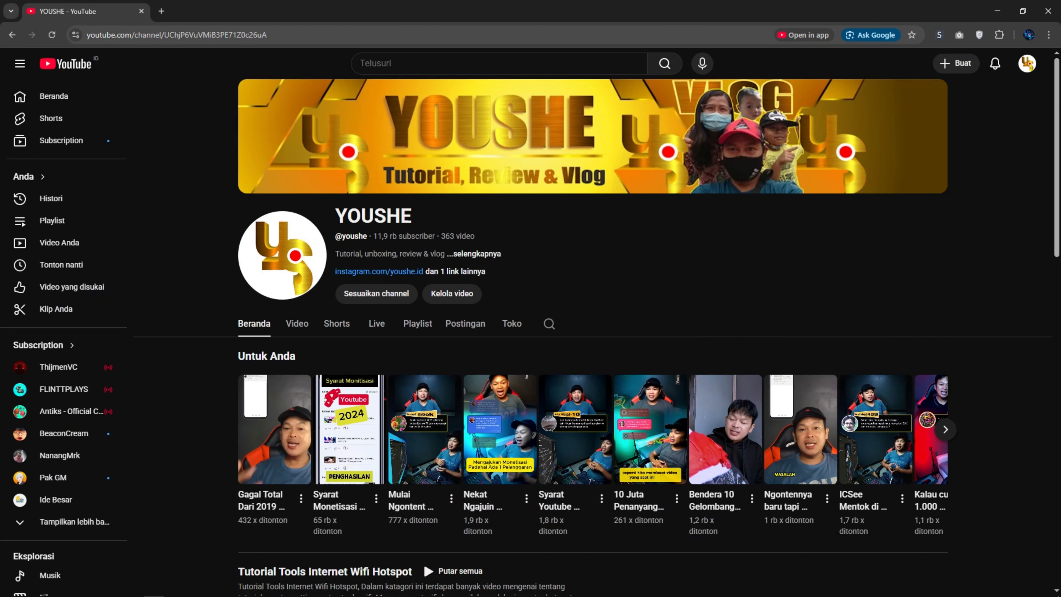
Step: Open the ZTE F609 router's web page at 10.10.10.100 in the browser
key("ctrl+l")
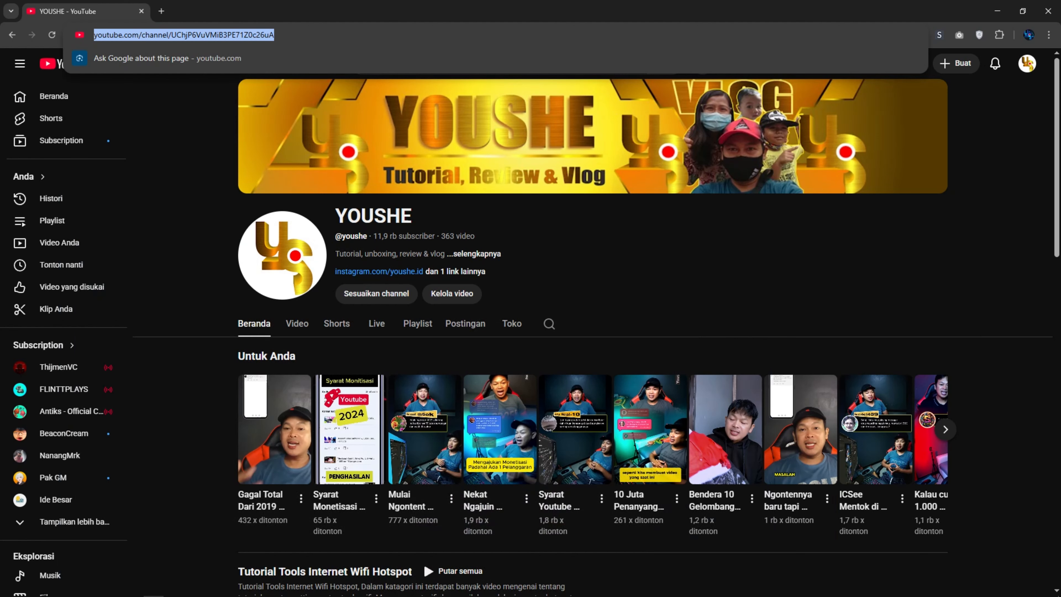
type("10")
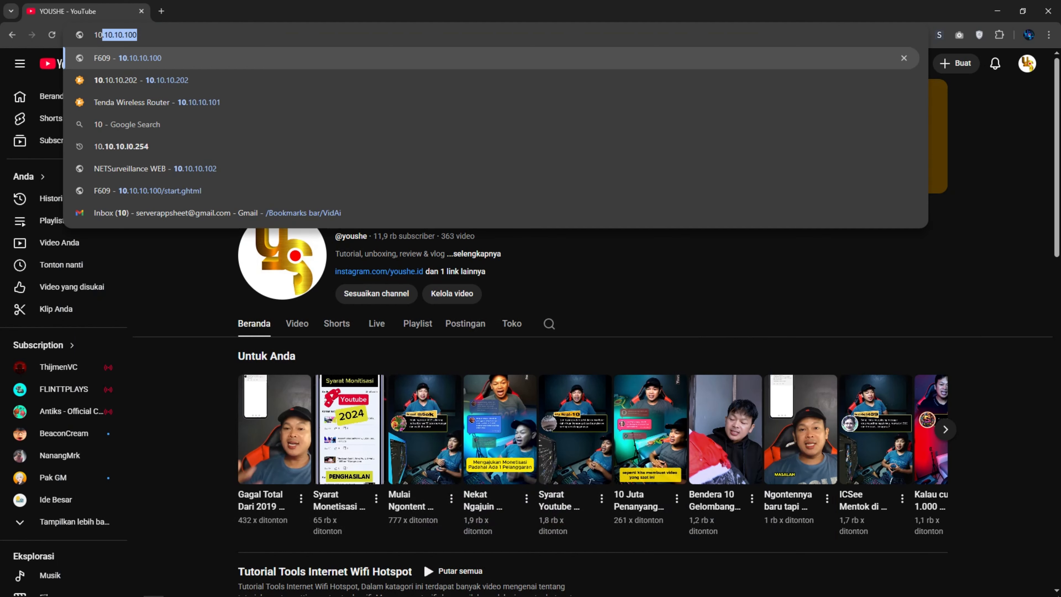
type(".10.10")
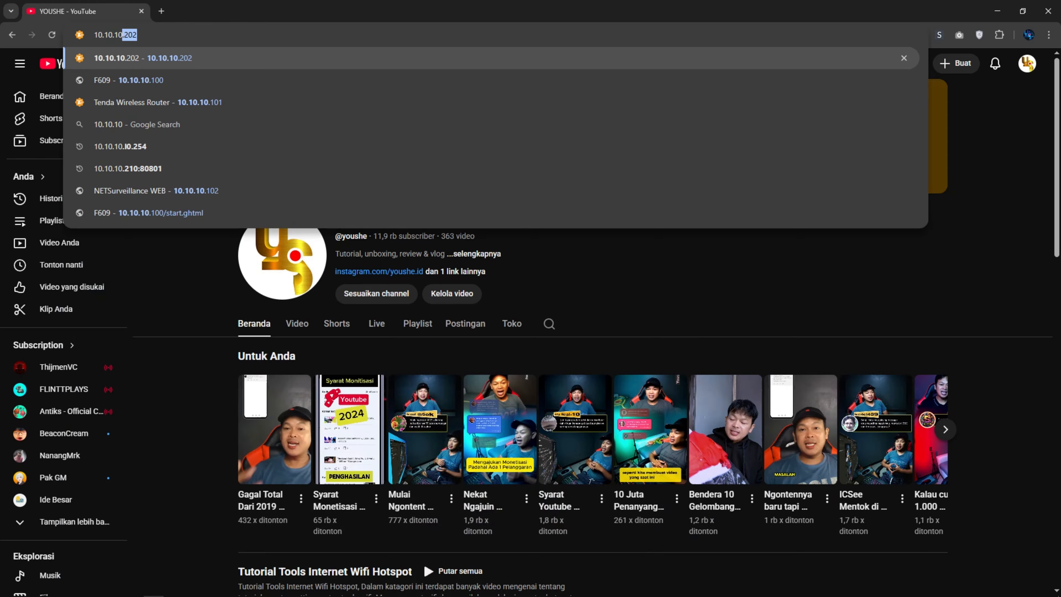
type(".")
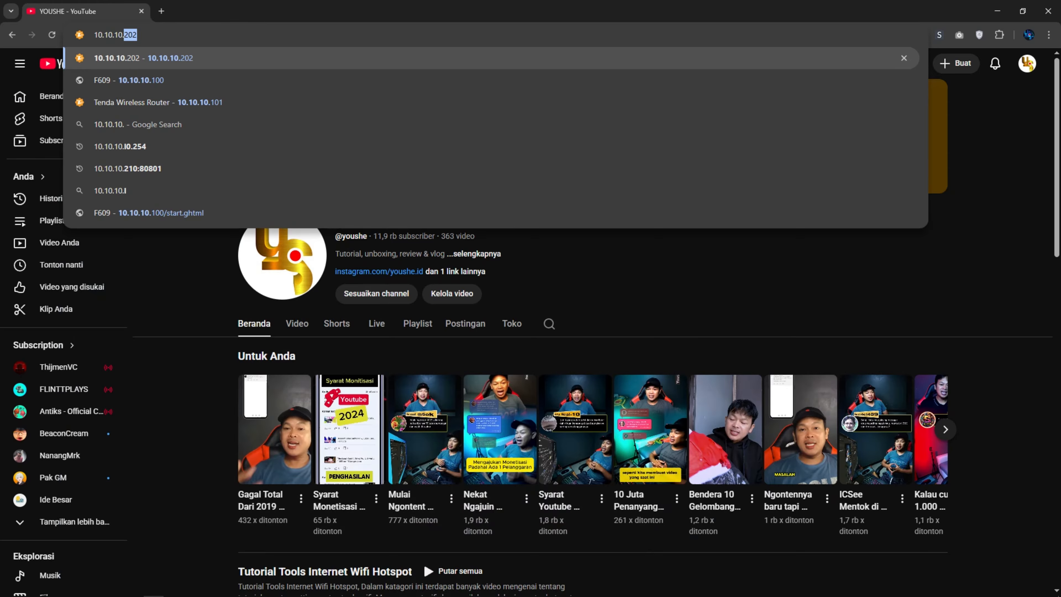
type("100")
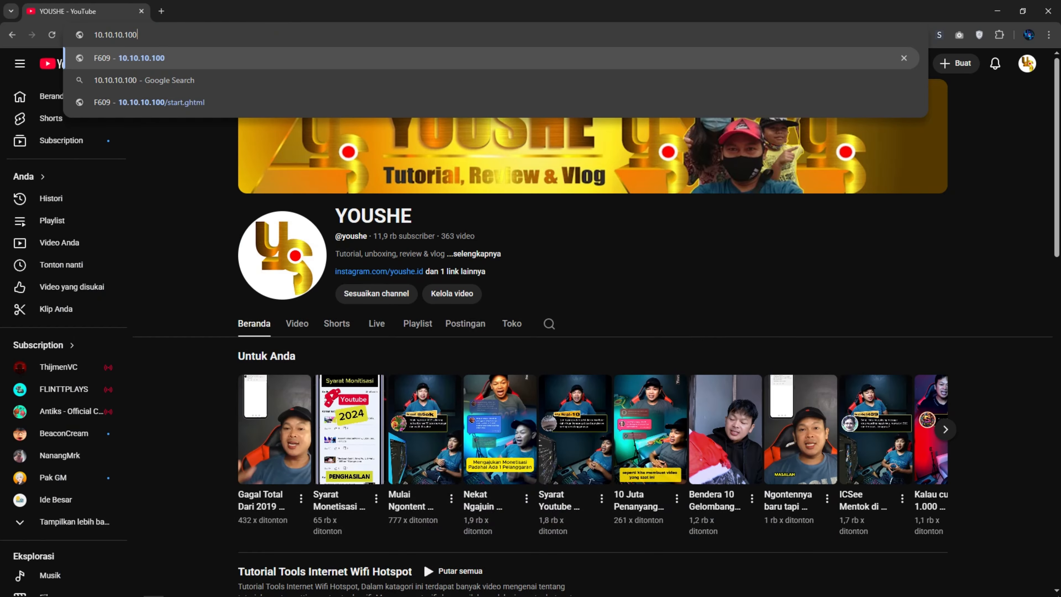
key("Return")
Step: Log in to the ZTE router as admin, filling in the username and password fields from the saved credentials
key("Down")
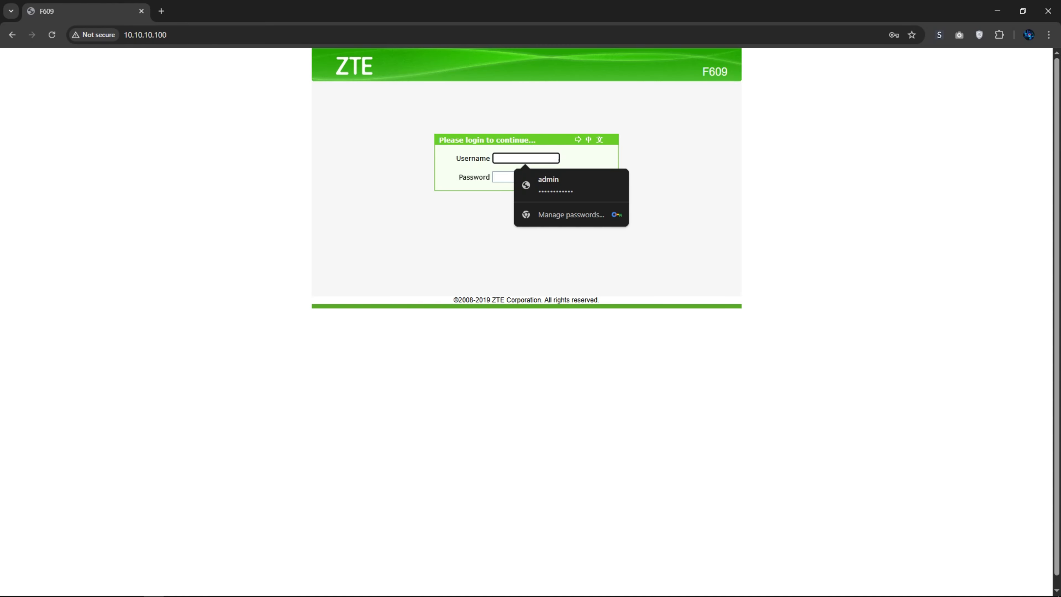
key("Down")
key("Return")
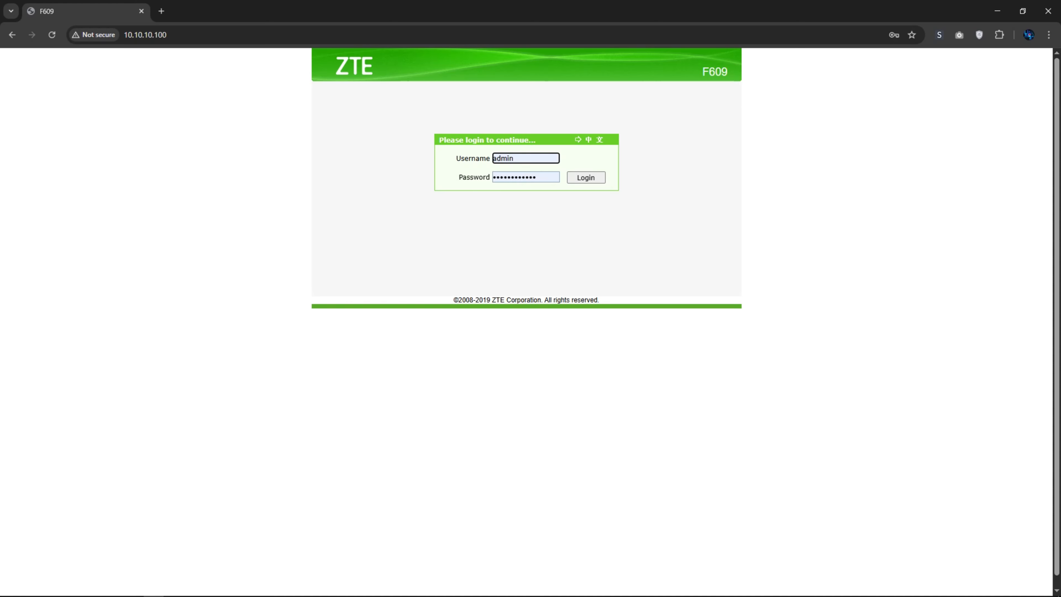
key("Return")
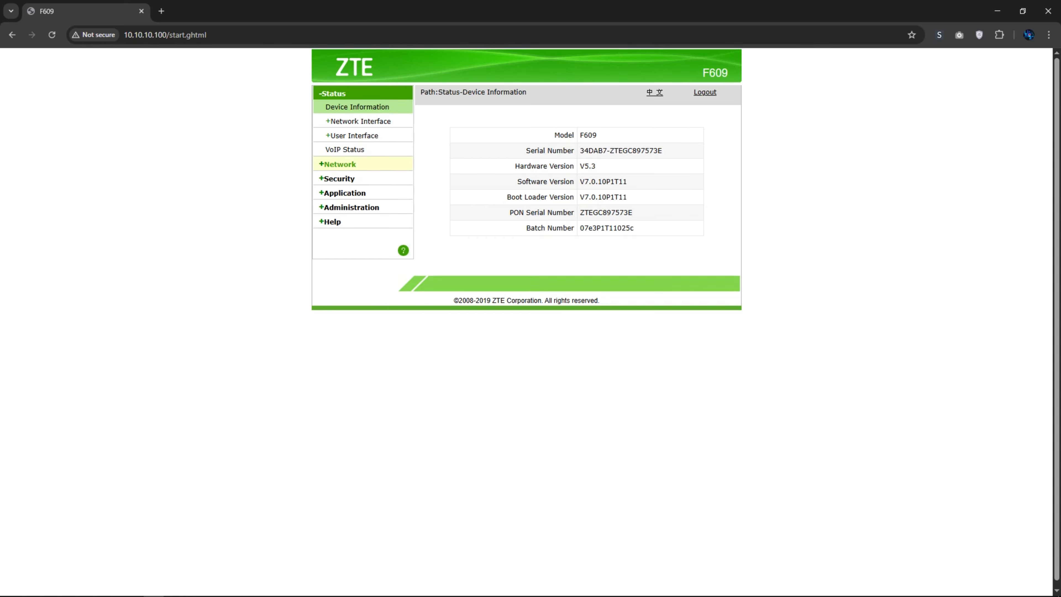
Step: Refresh the ZTE router's list of WLAN associated devices and highlight the MAC address of the device at 10.10.10.202
left_click(339, 164)
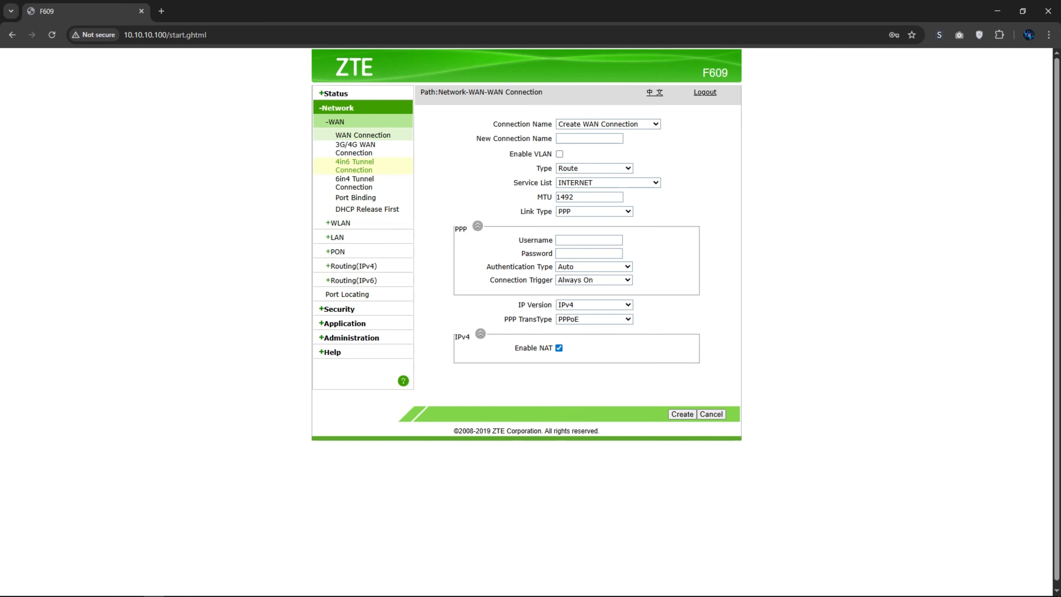
left_click(339, 223)
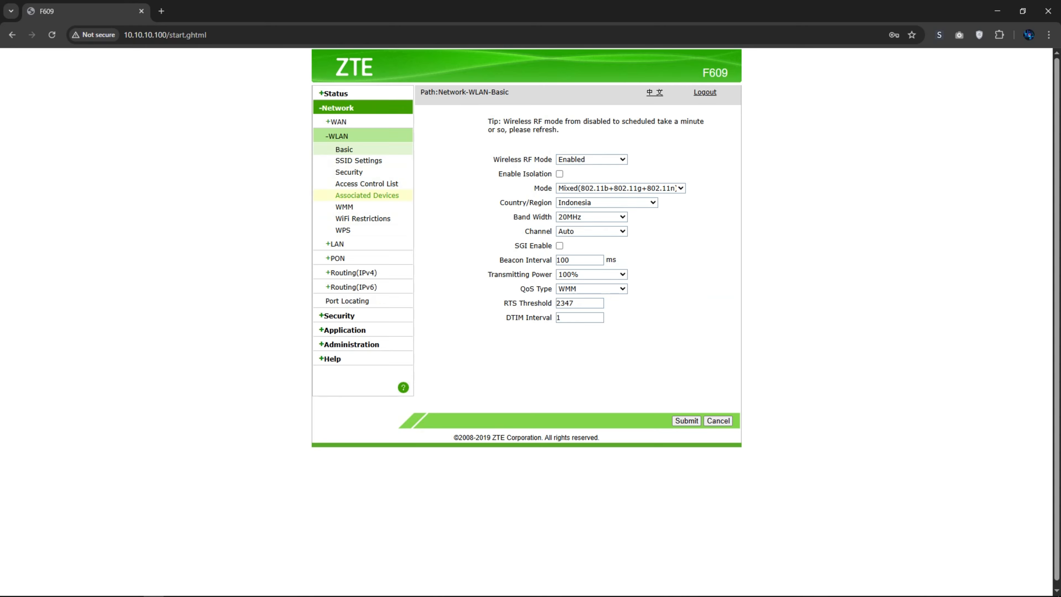
left_click(367, 195)
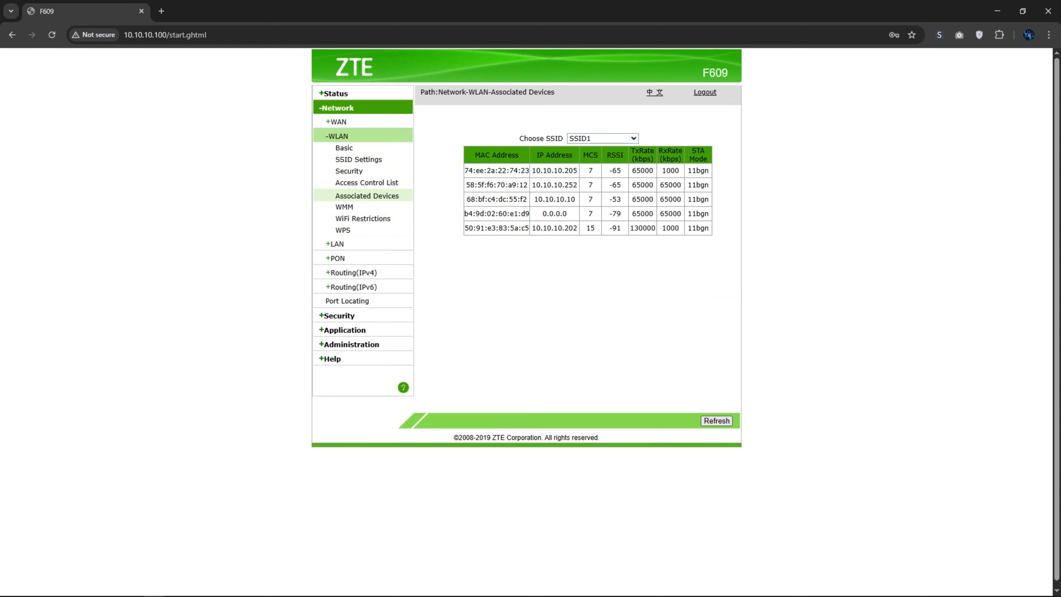
left_click(717, 421)
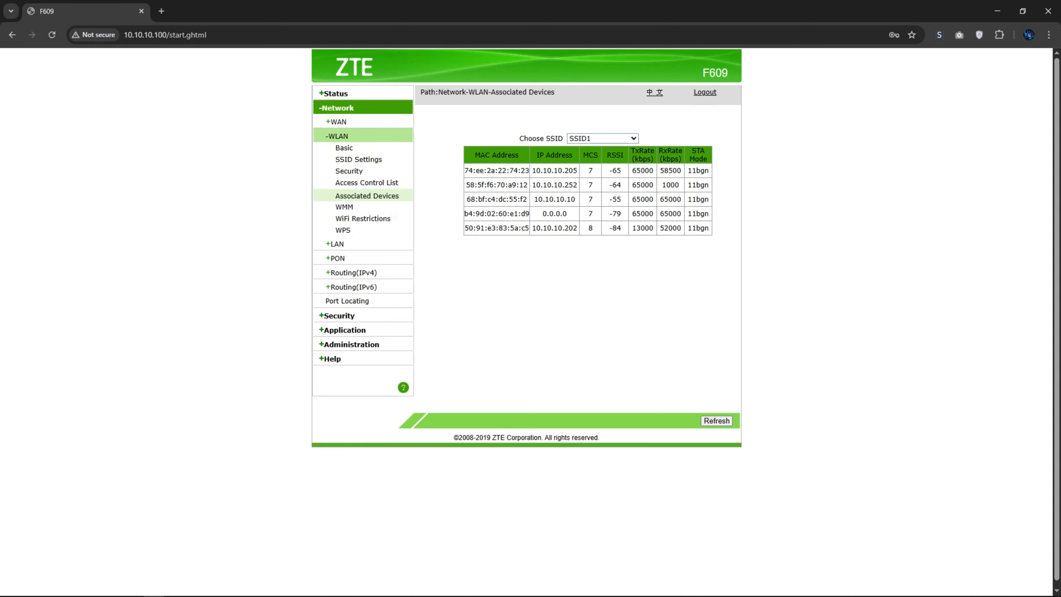
triple_click(491, 228)
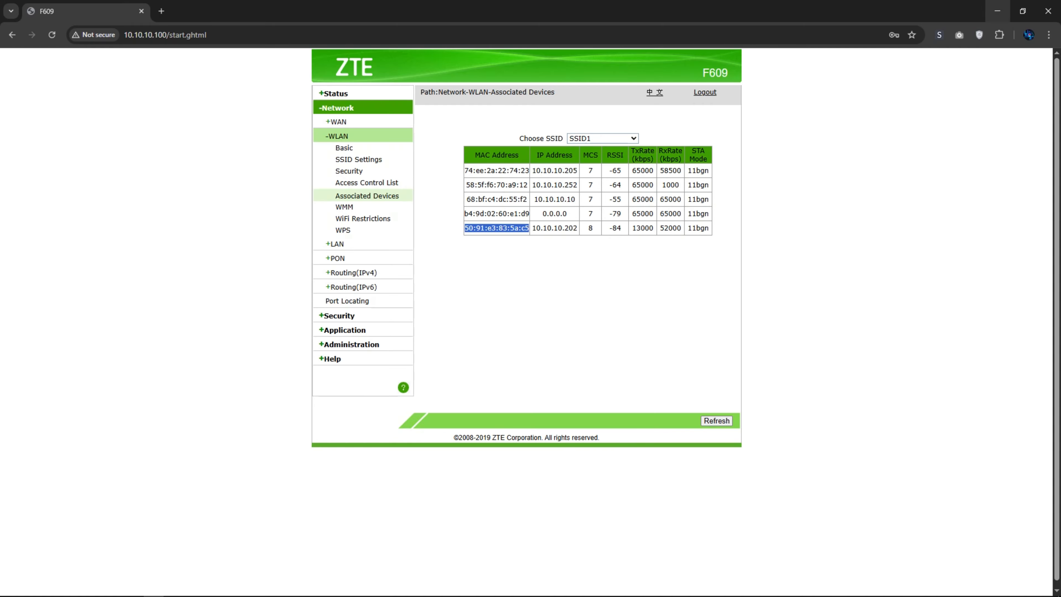
Step: Switch to WinBox, connect to the MikroTik router at 10.10.10.1 and maximize its session window
left_click(998, 11)
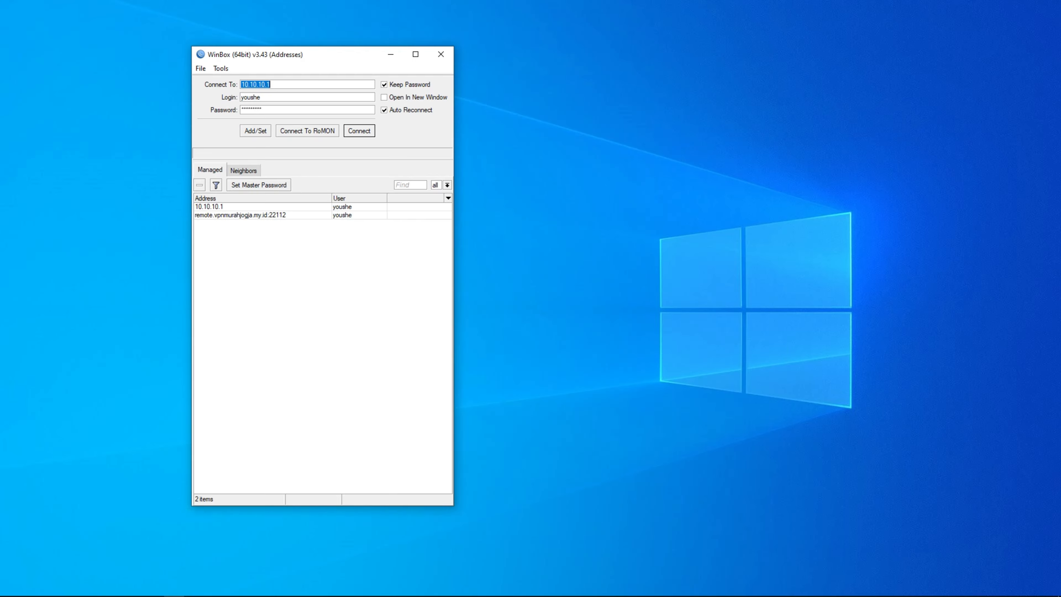
key("Return")
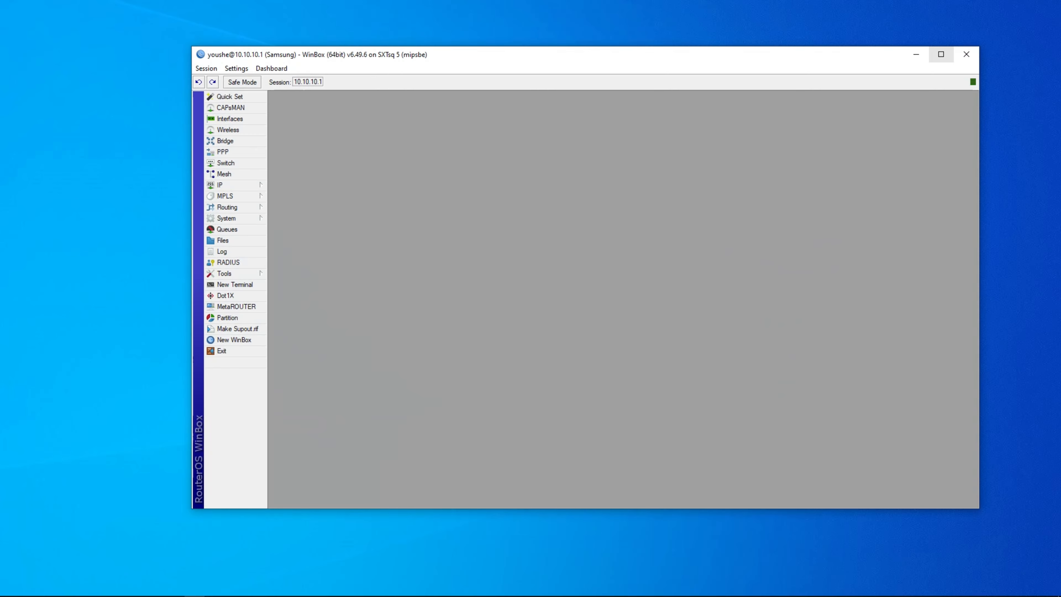
left_click(942, 54)
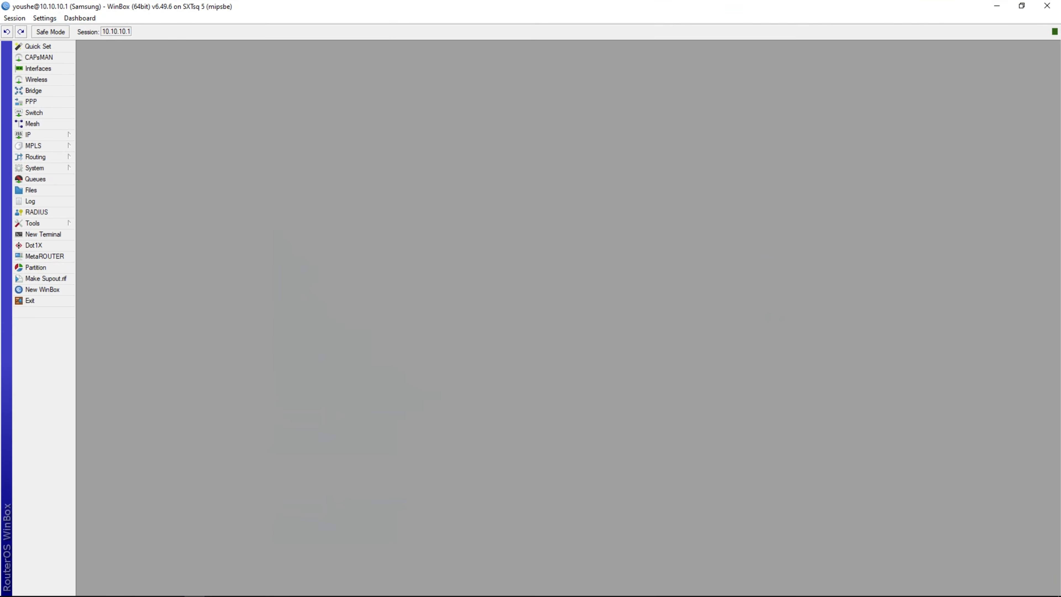
Step: Inspect the 10.10.10.202 entry in the DHCP server leases and review the network diagram in Paint before returning to WinBox
left_click(29, 135)
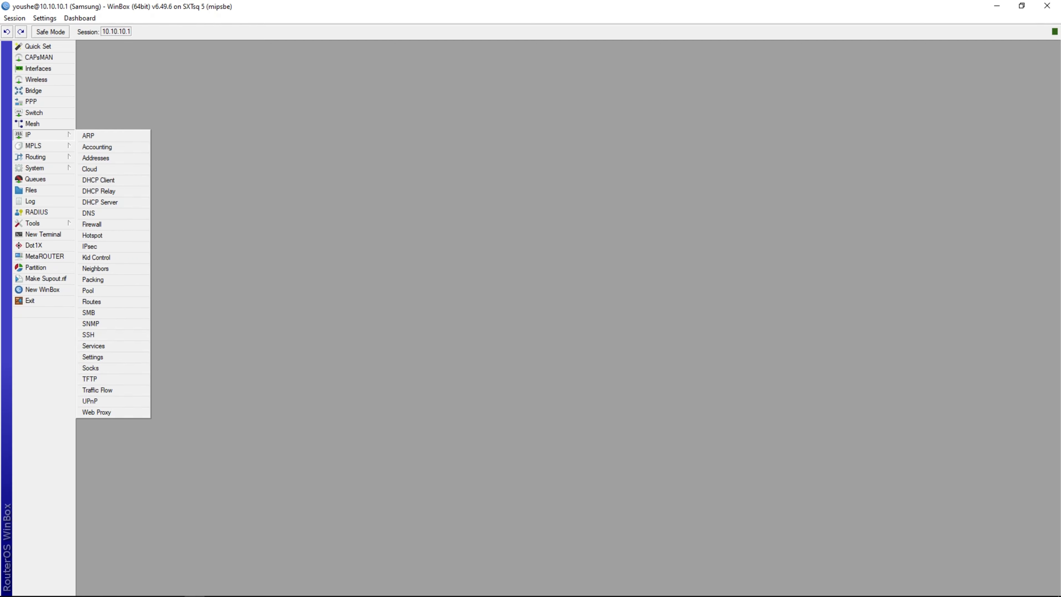
left_click(100, 202)
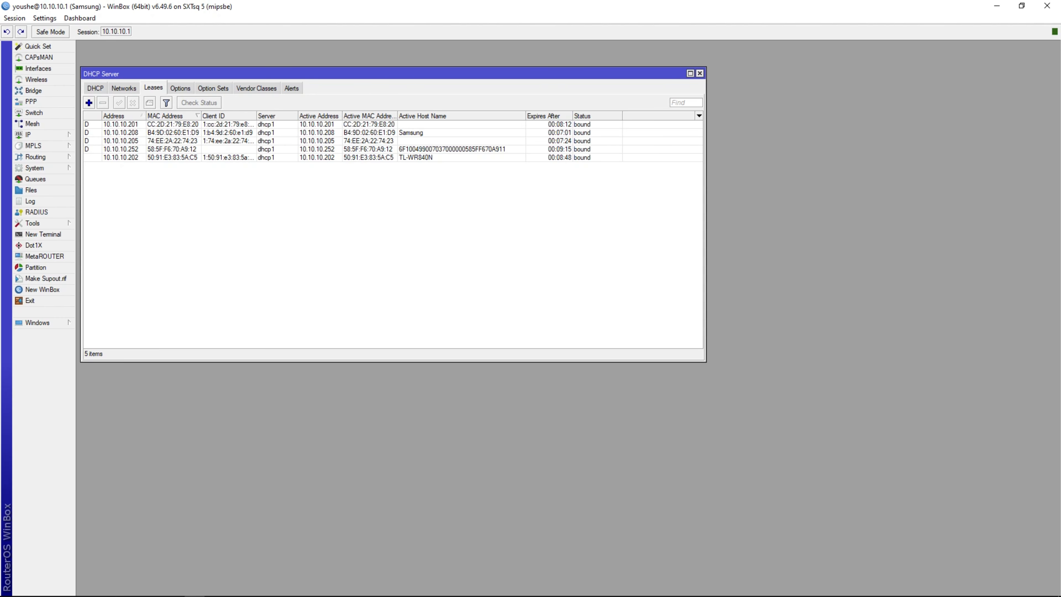
double_click(172, 157)
key("Escape")
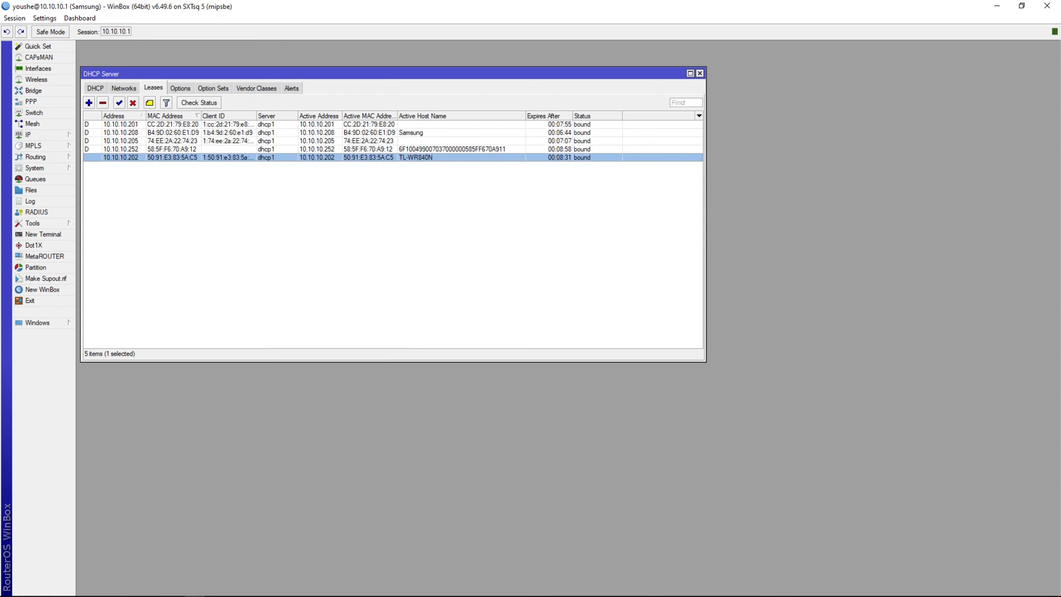
left_click(173, 588)
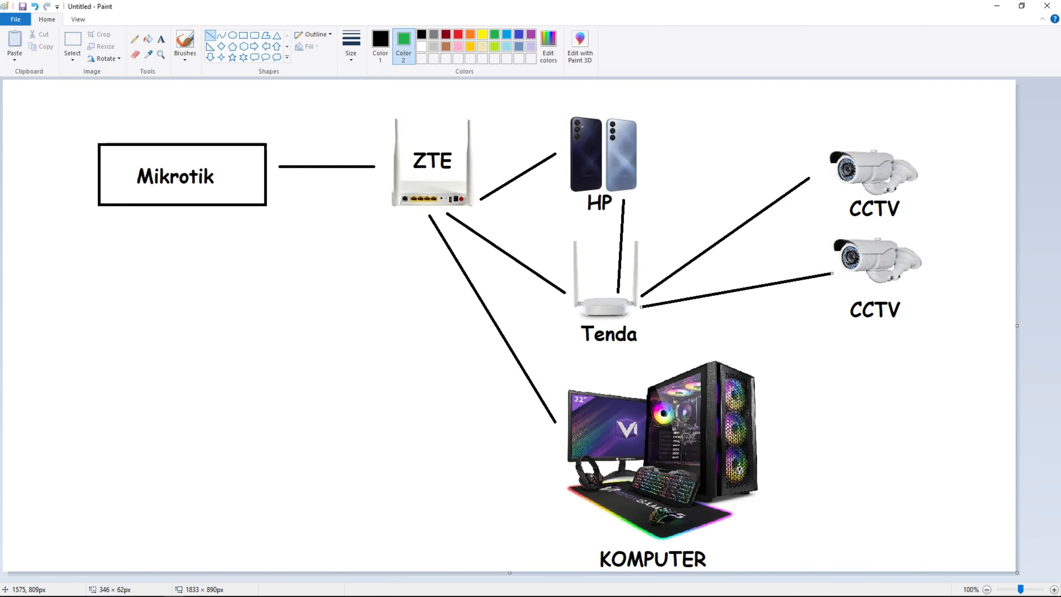
left_click(996, 5)
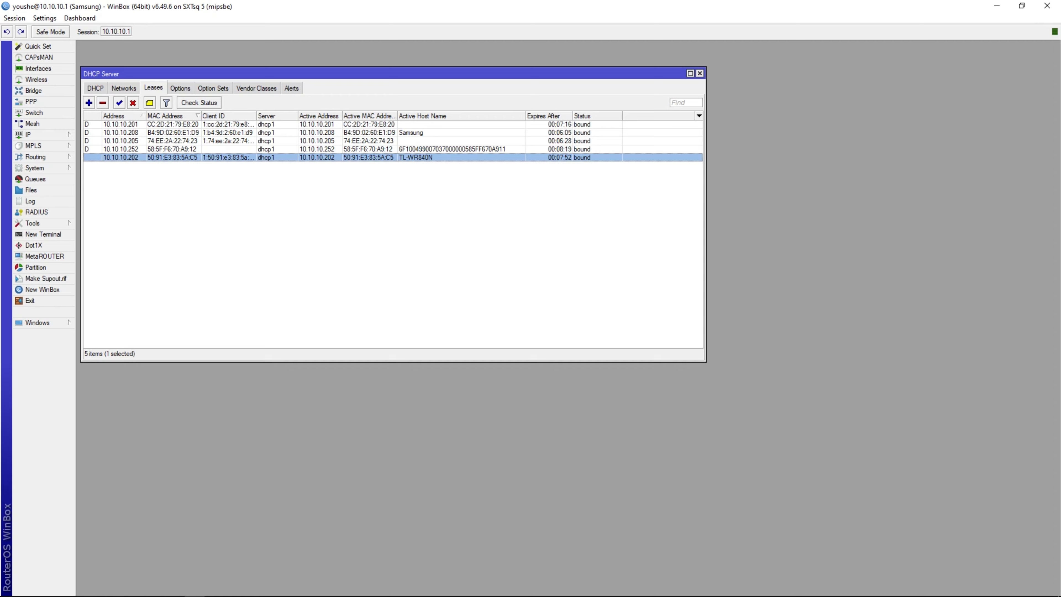
Step: Make the DHCP lease for 10.10.10.202 static
right_click(376, 158)
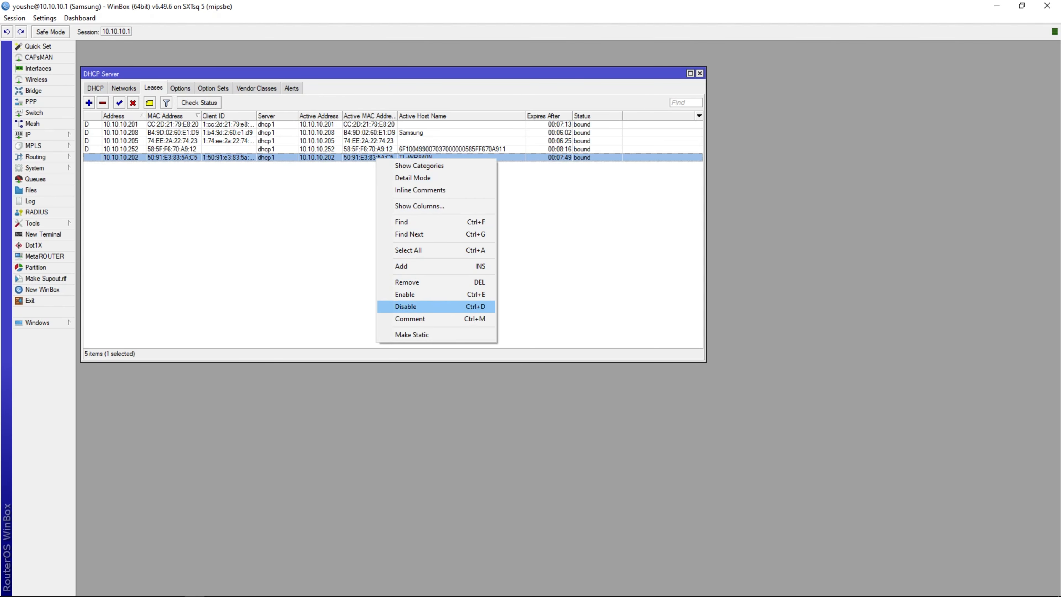
left_click(411, 335)
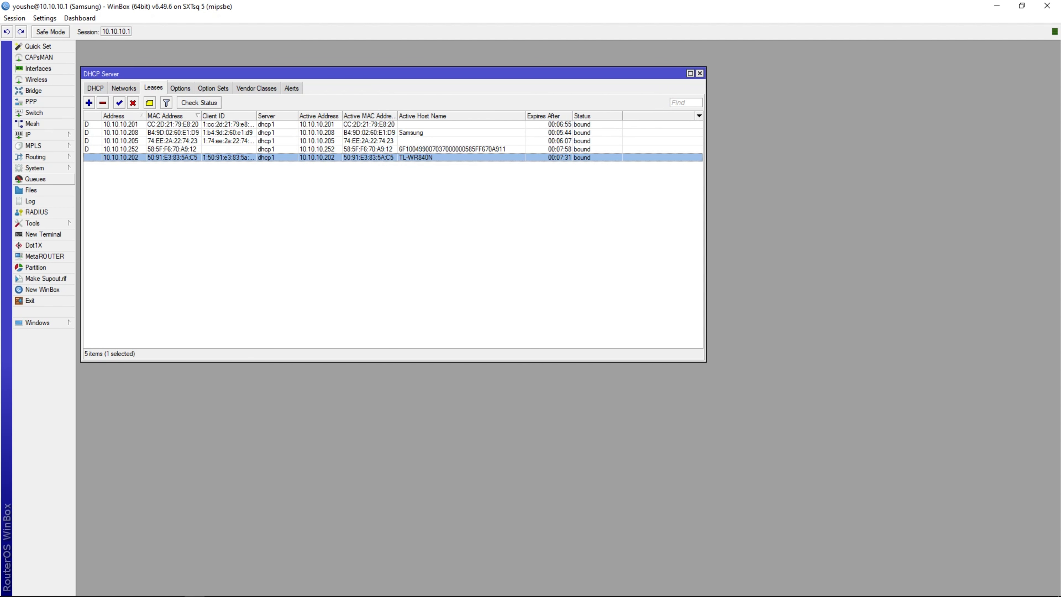
Step: Start a new simple queue named tidak-dikenali with the target 10.10.10.202/32
left_click(35, 179)
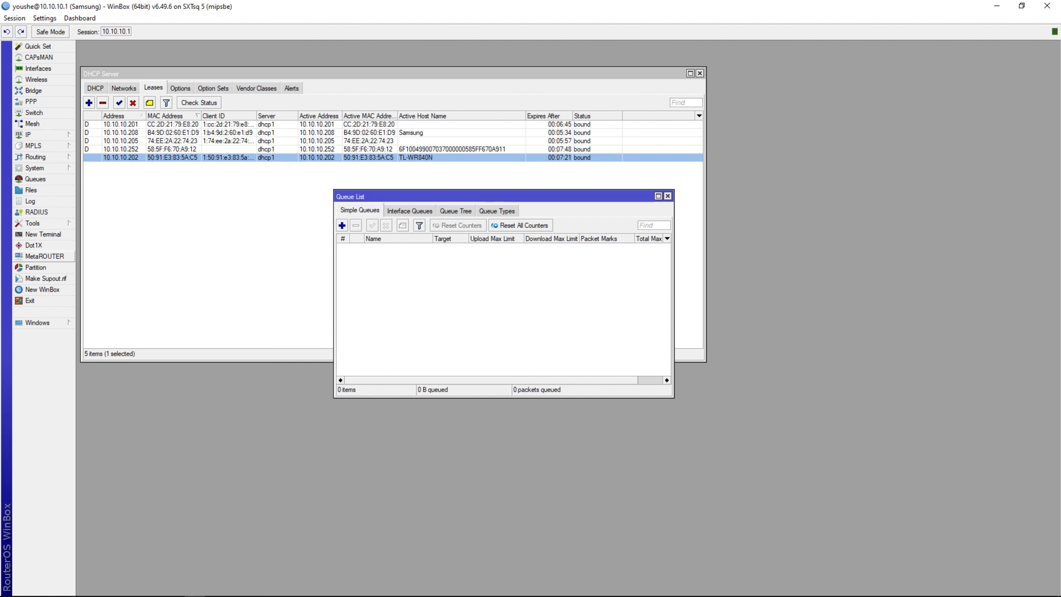
left_click(342, 226)
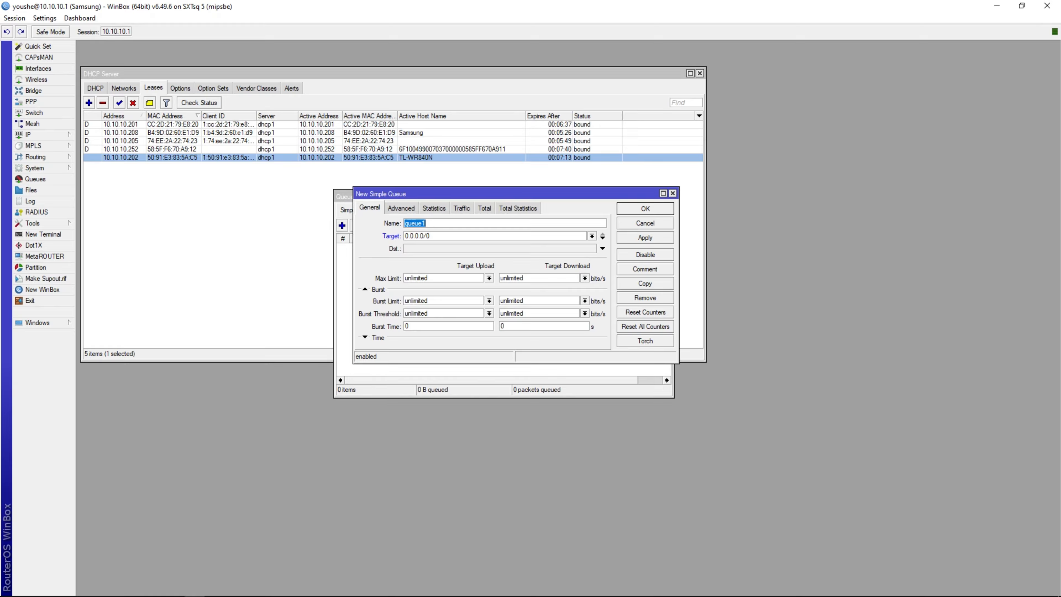
type("tidak")
type("-dikenali")
left_click_drag(424, 236, 404, 236)
type("10.10.10.202/")
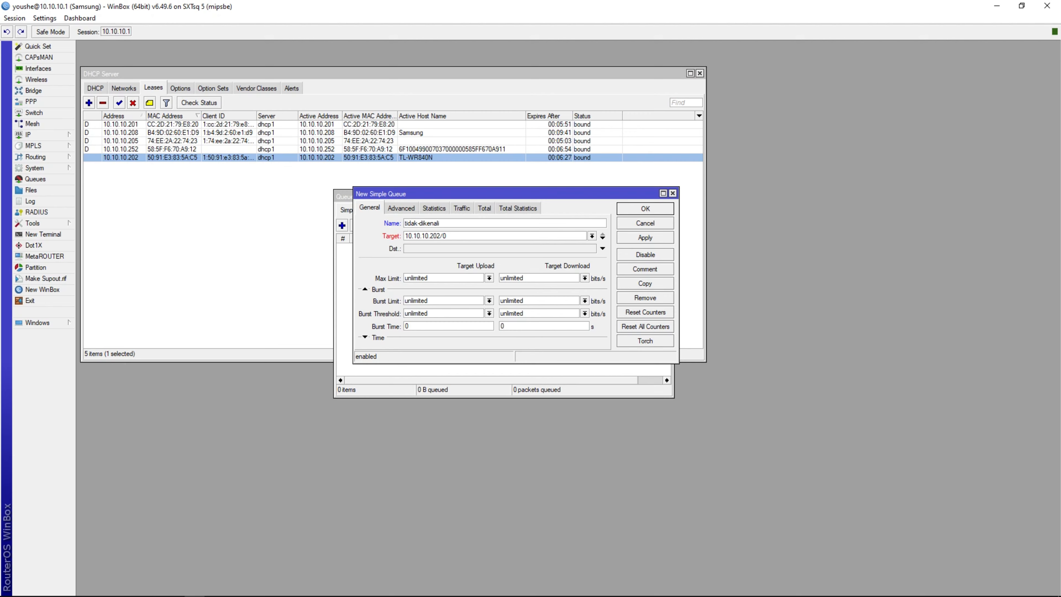
type("32")
Step: Set the queue's upload and download max limits to 10k, save it and place the queue list beside the DHCP leases
left_click(489, 278)
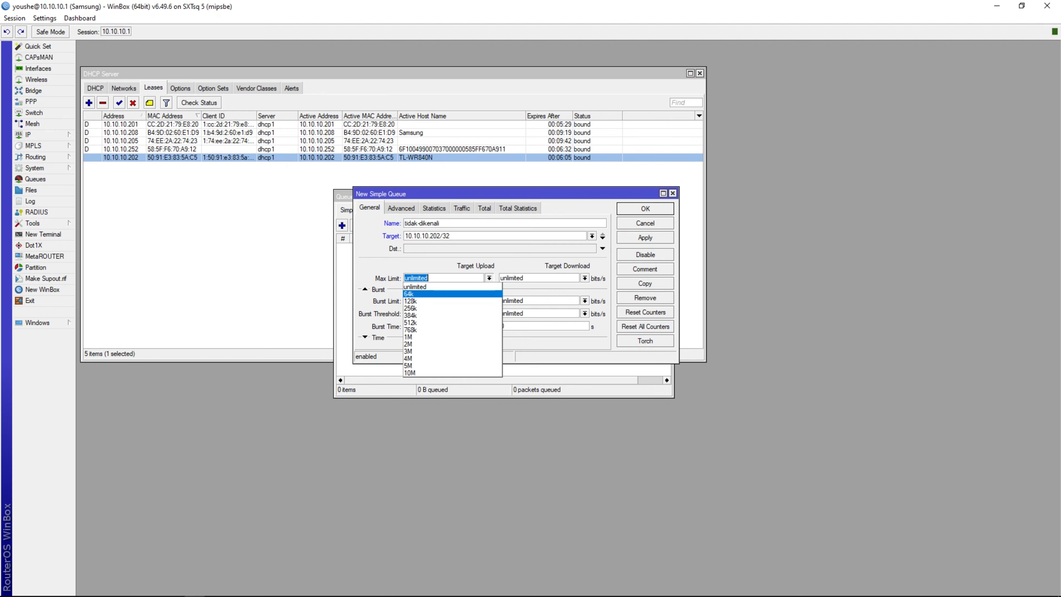
type("10k")
left_click(512, 278)
double_click(513, 278)
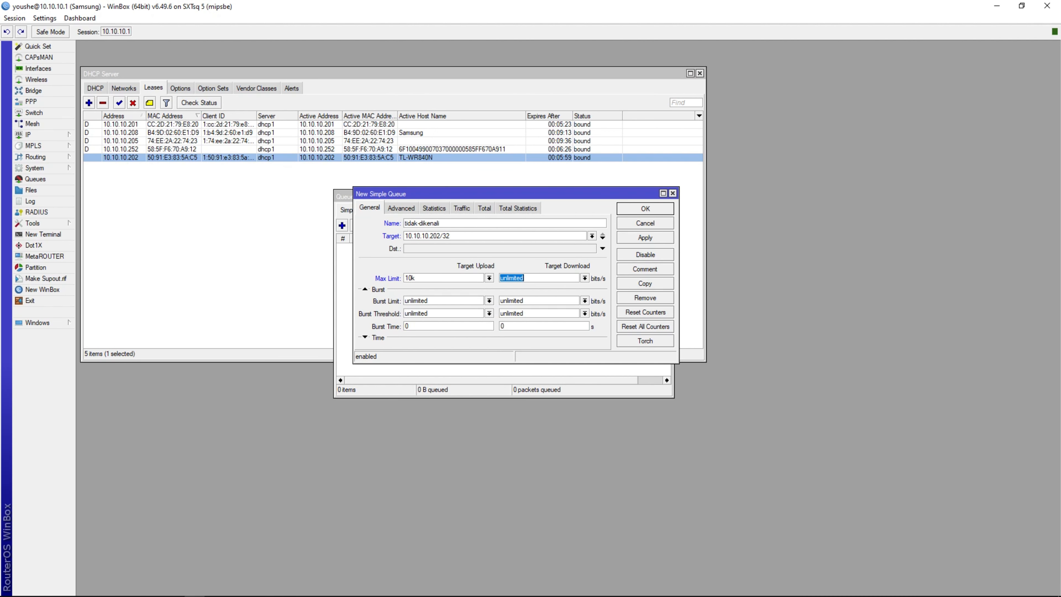
type("10k")
left_click(645, 237)
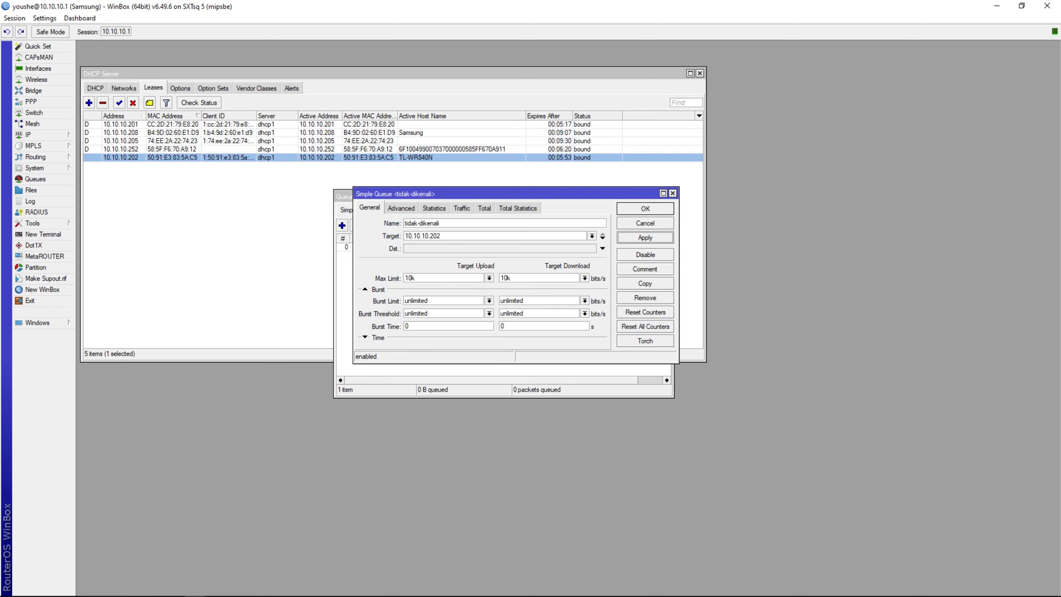
left_click(645, 209)
left_click_drag(581, 196, 954, 115)
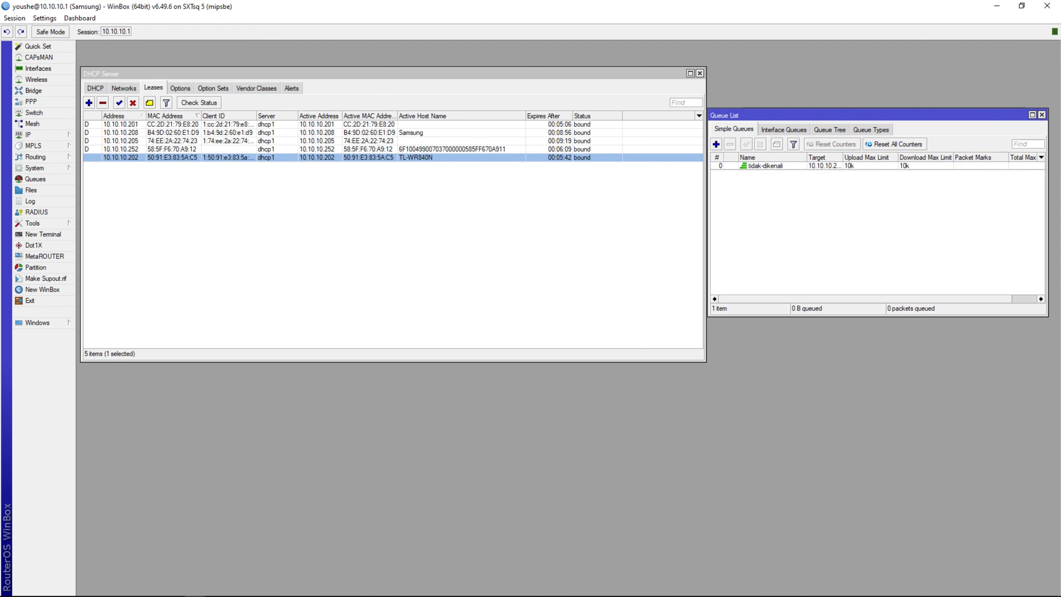
Step: Set the 10.10.10.202 DHCP lease to insert its queue before tidak-dikenali and save the lease
double_click(173, 158)
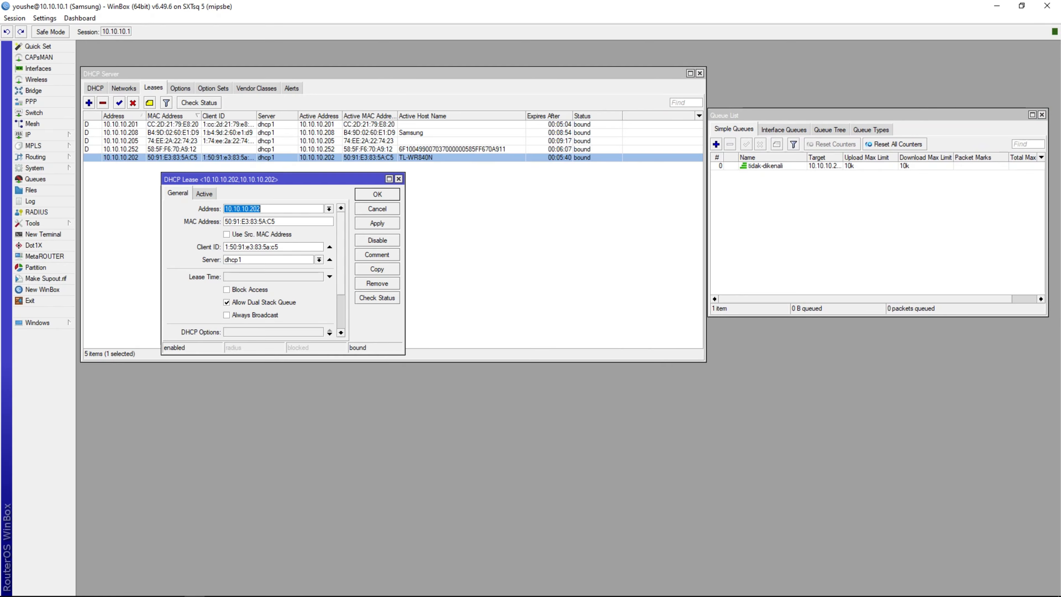
scroll(251, 268, "down", 4)
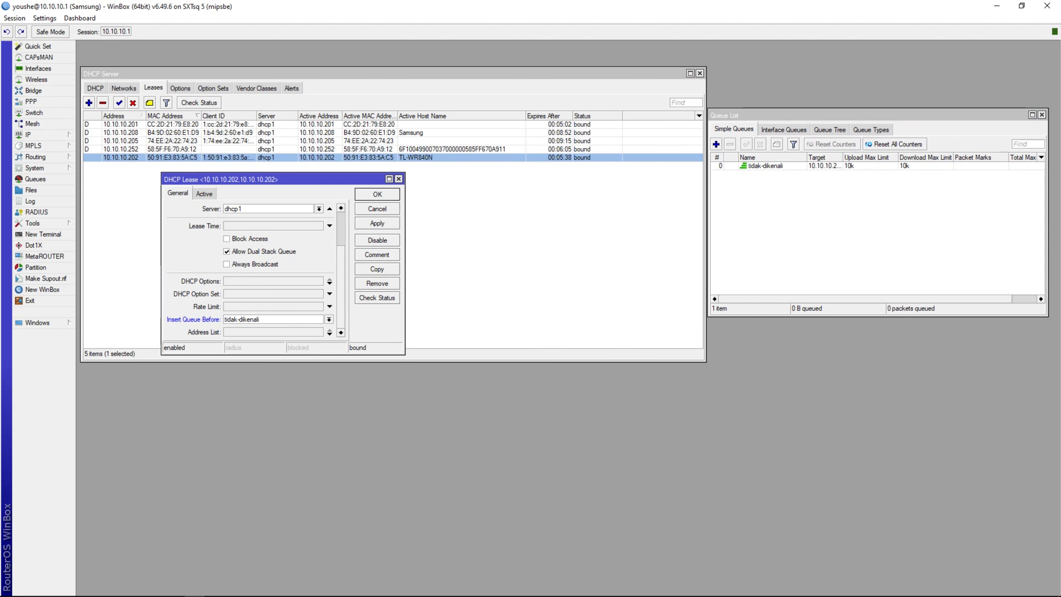
left_click(274, 319)
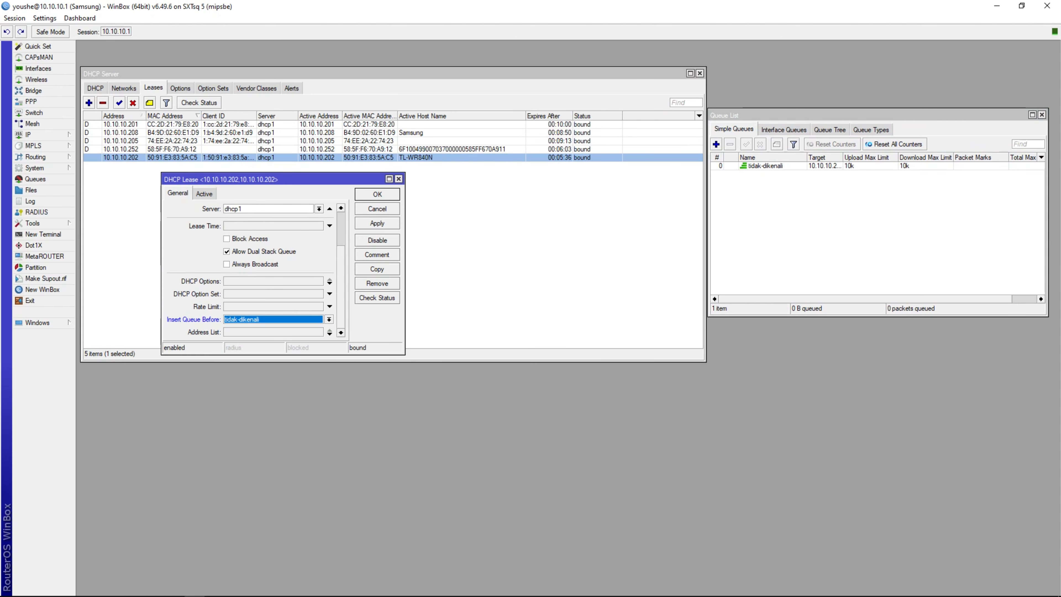
left_click(329, 319)
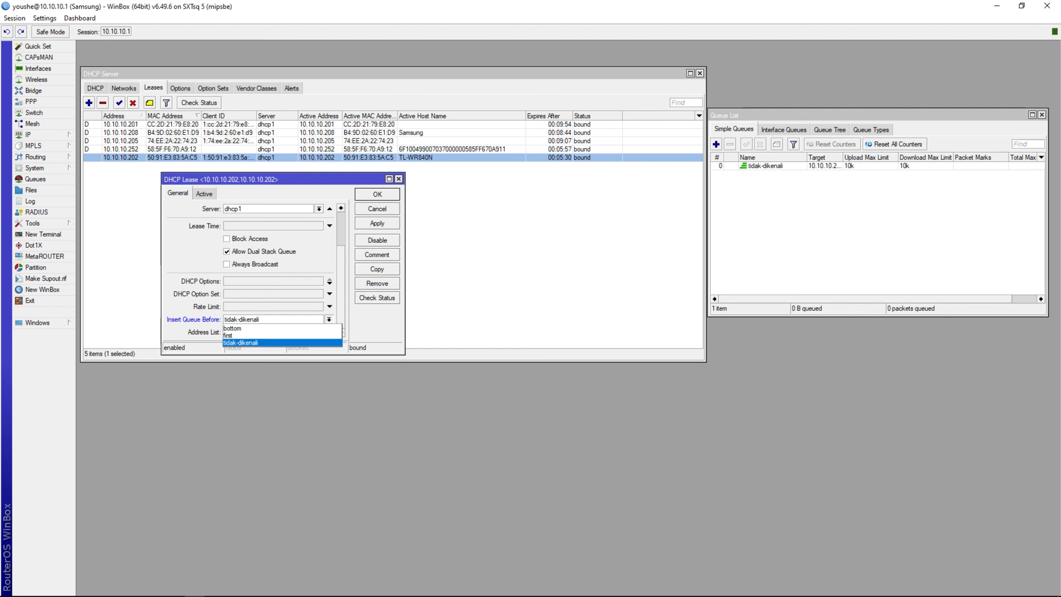
key("Return")
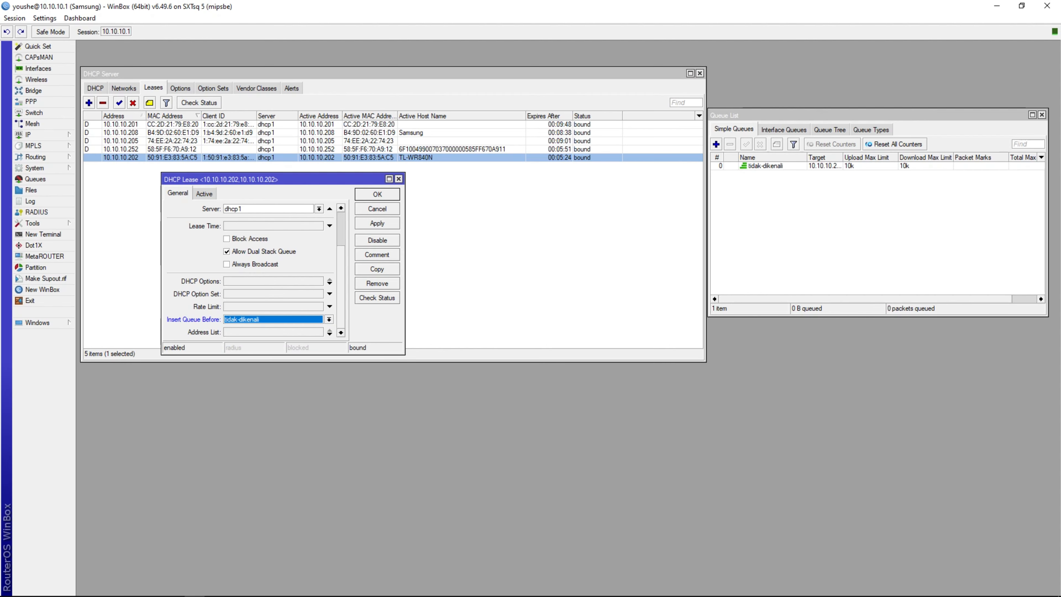
left_click(766, 167)
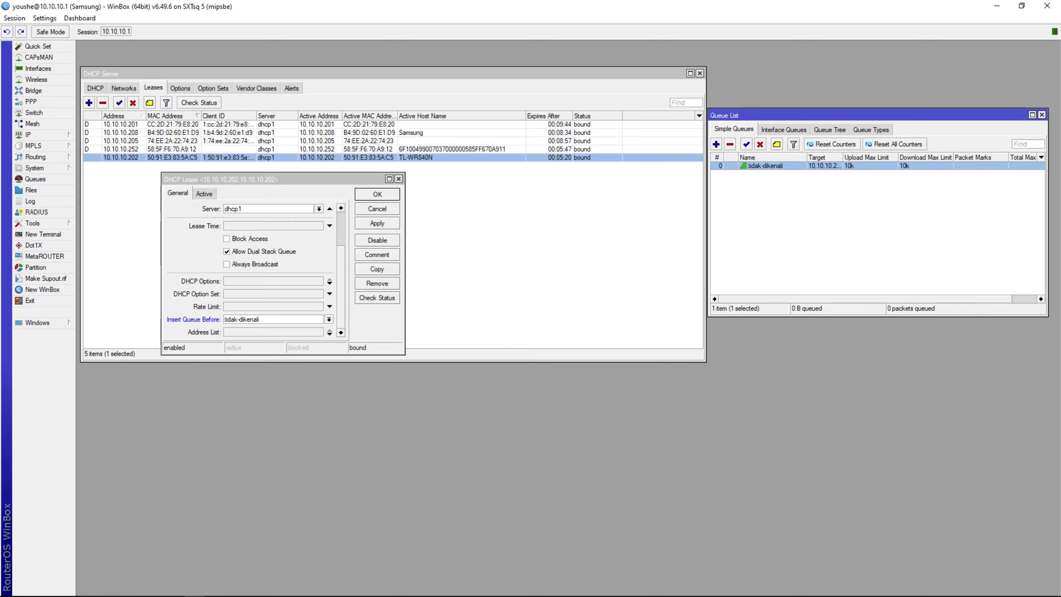
left_click(378, 224)
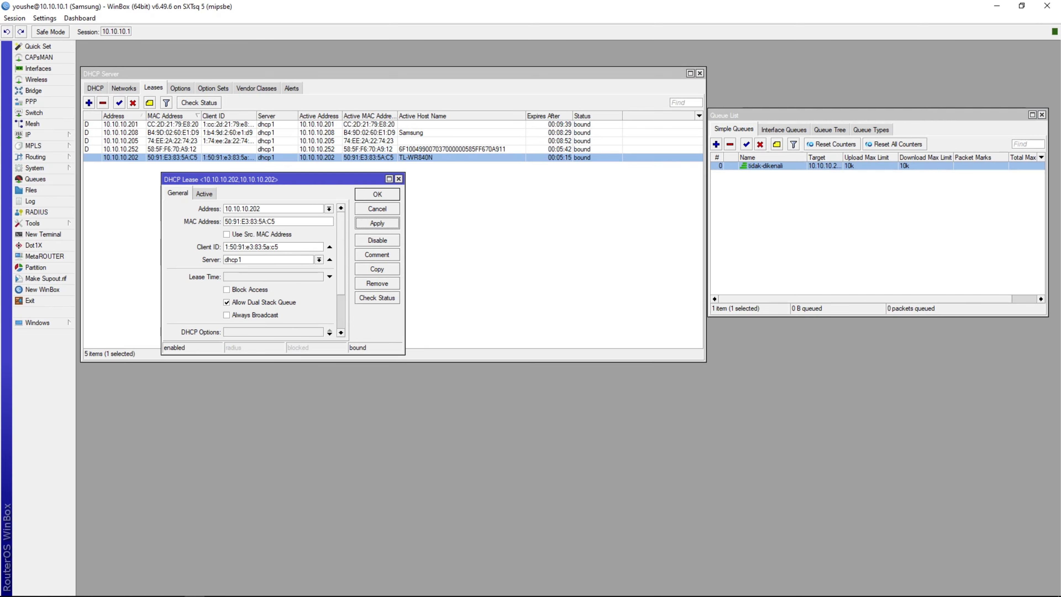
left_click(377, 194)
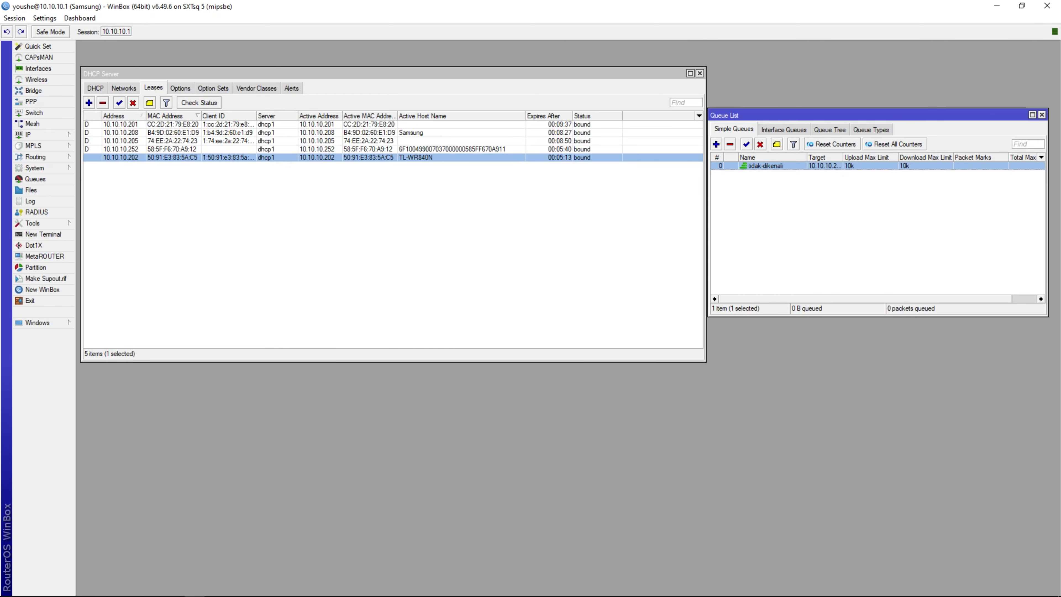
Step: Monitor the traffic graphs of the tidak-dikenali queue and reset its counters as well as all queue counters
left_click(418, 157)
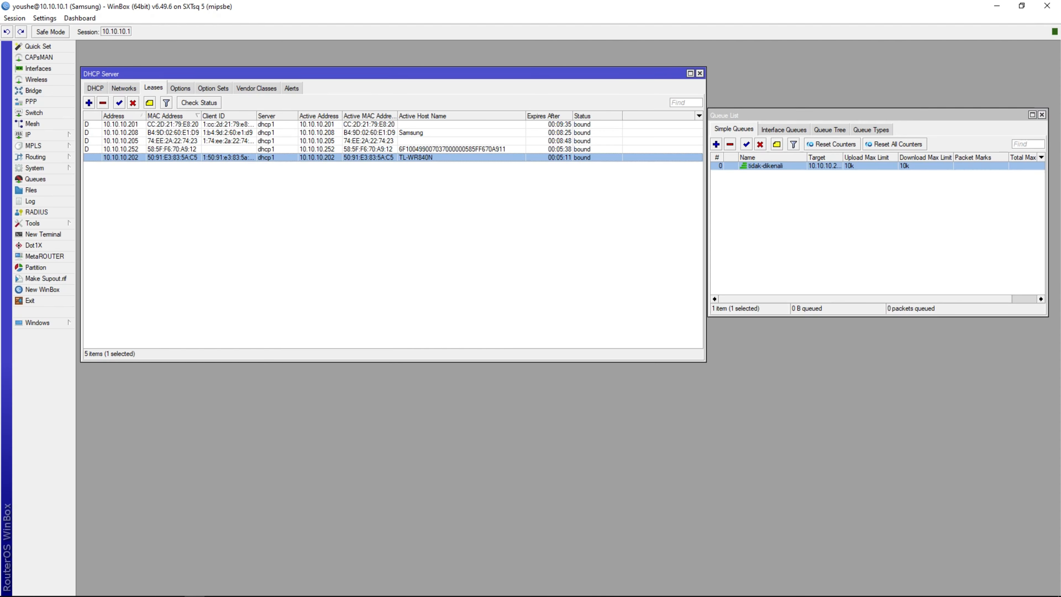
double_click(765, 166)
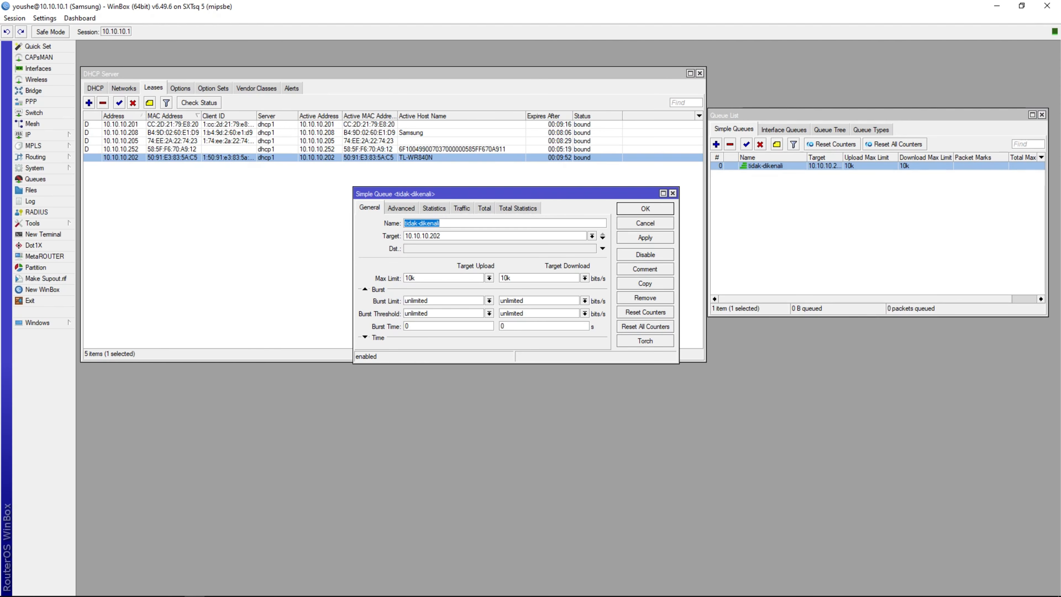
left_click(461, 208)
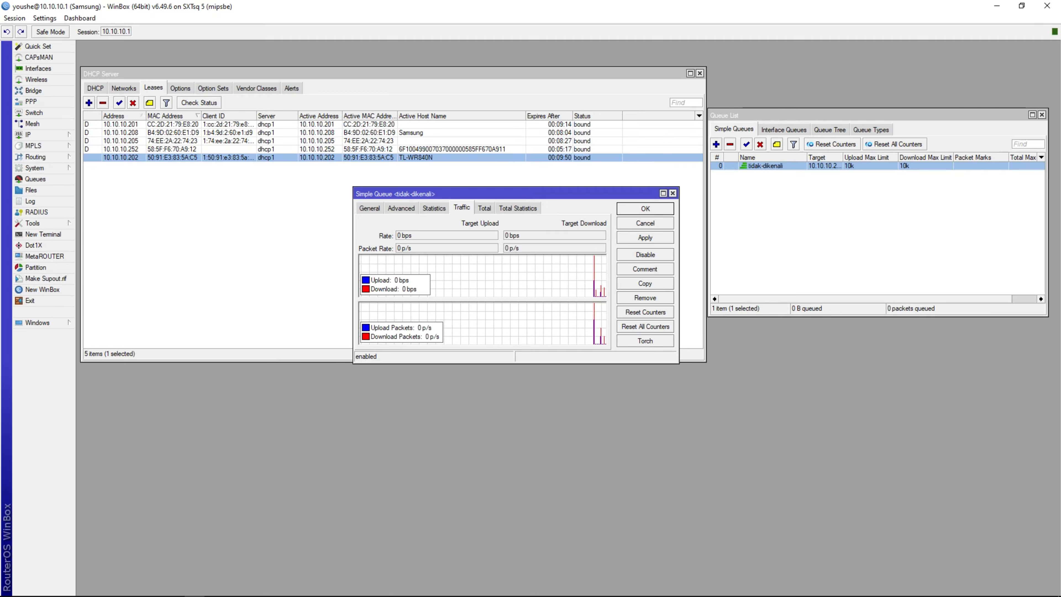
left_click(646, 312)
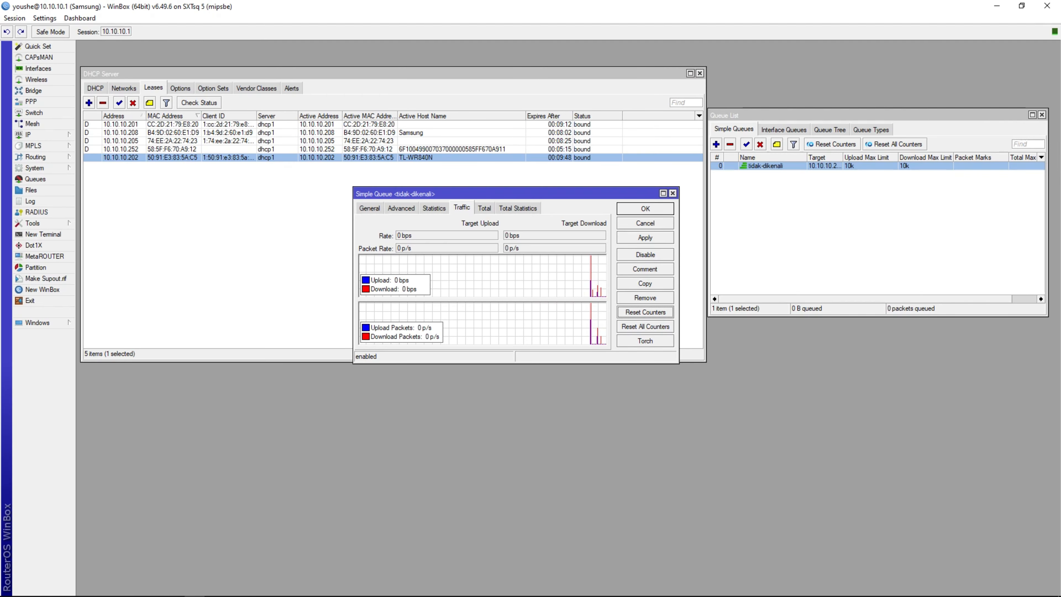
left_click(646, 326)
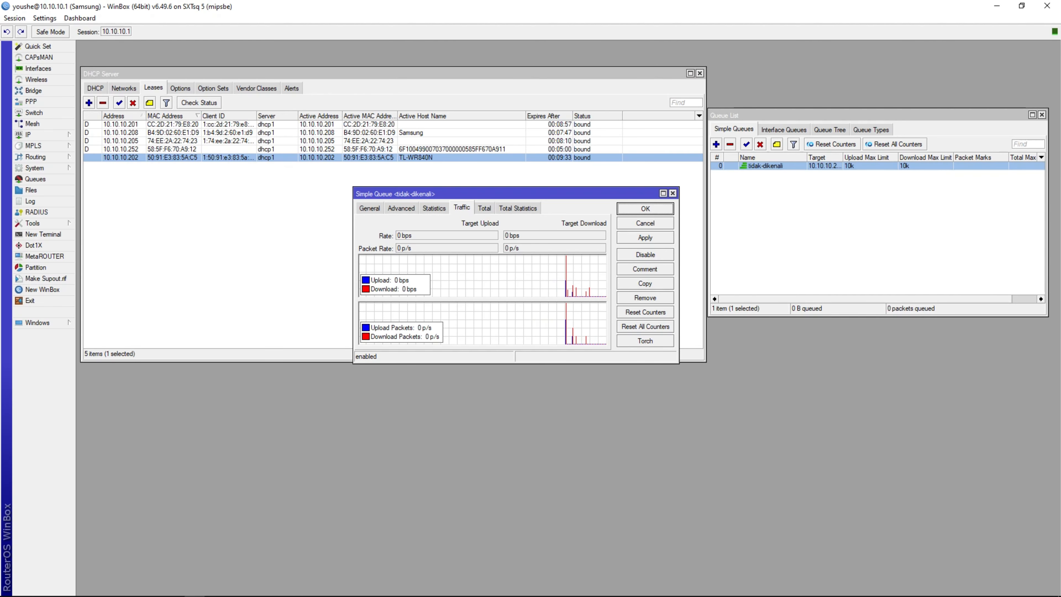
left_click(860, 226)
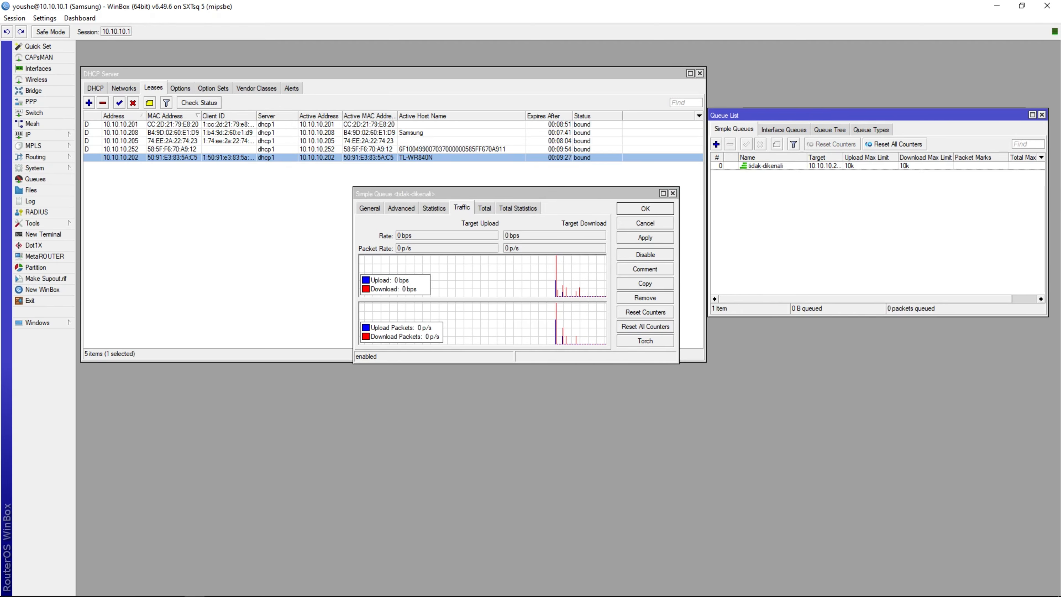
double_click(766, 166)
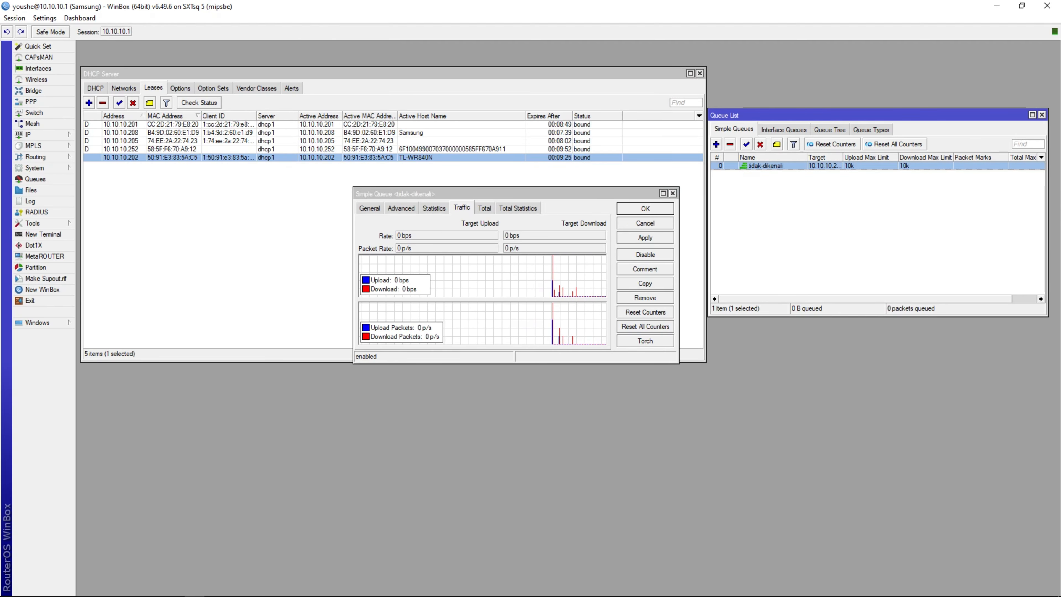
left_click(765, 166)
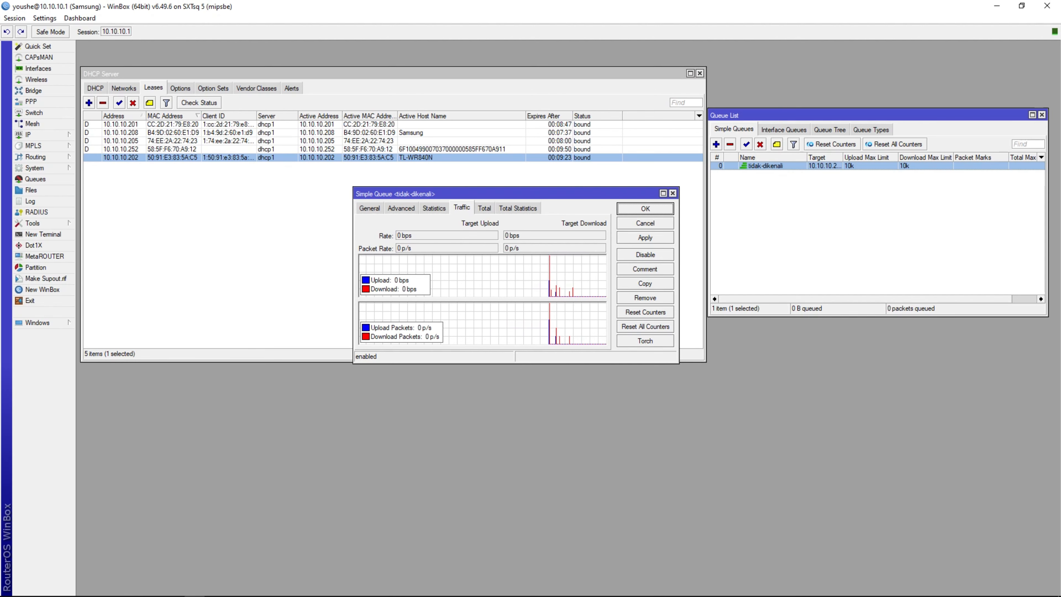